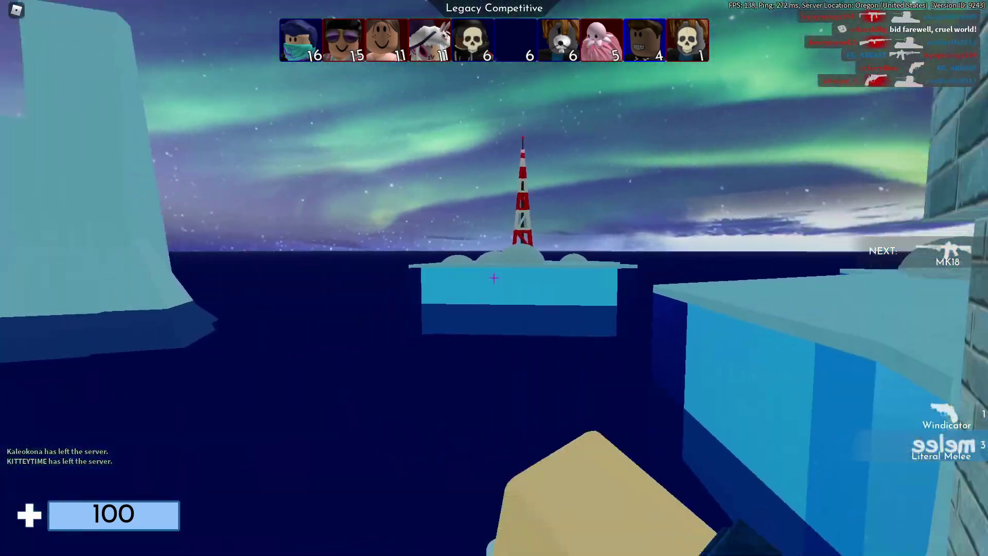
pyautogui.press('3')
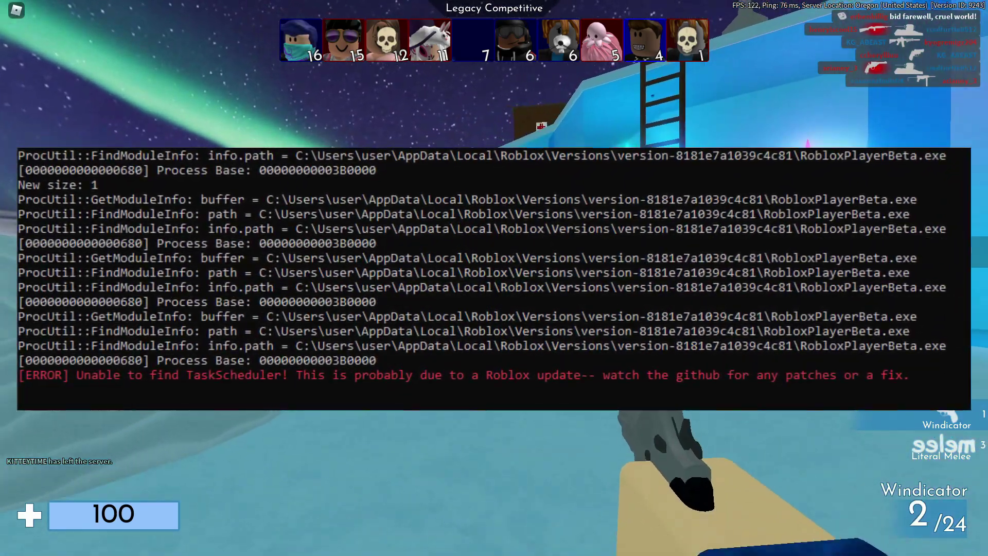
pyautogui.click(494, 278)
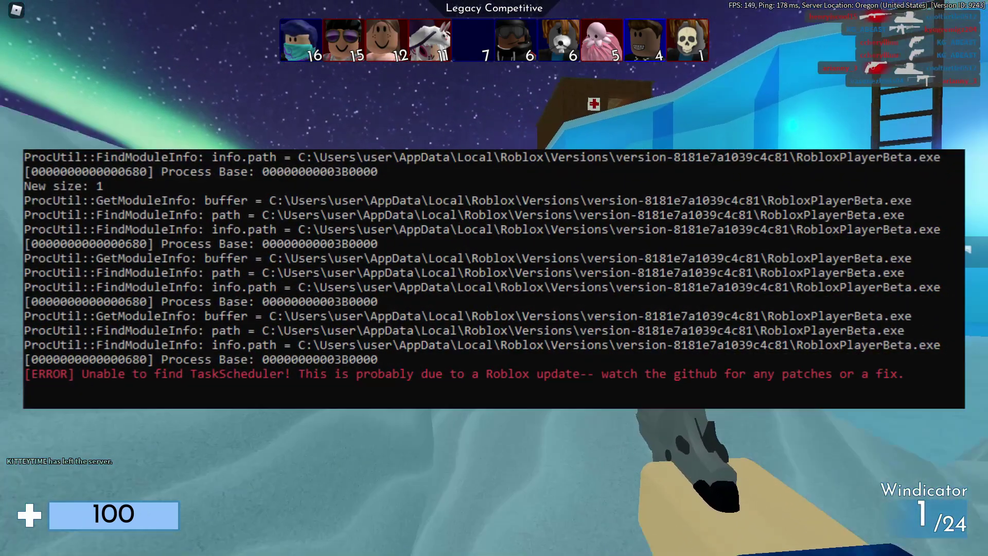
pyautogui.click(494, 277)
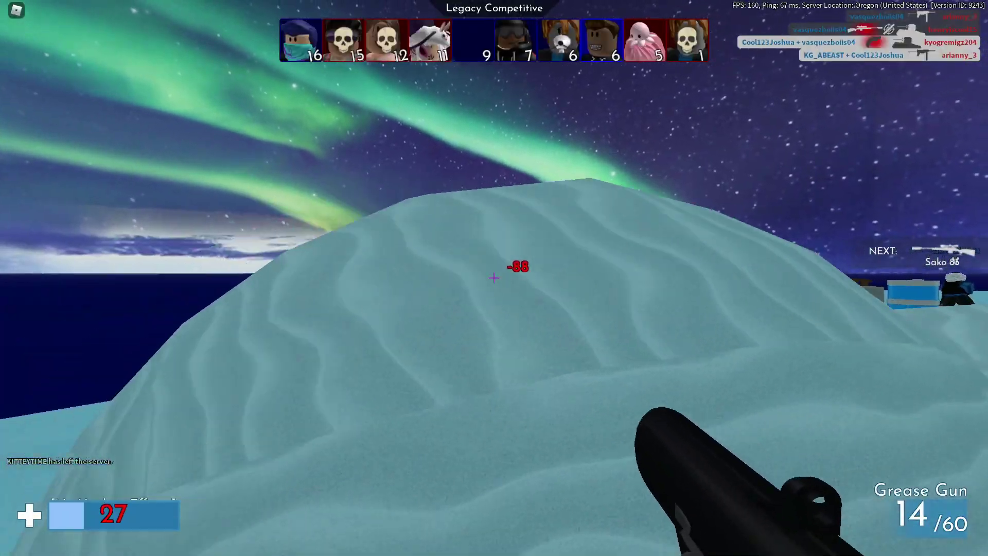
pyautogui.moveTo(494, 278); pyautogui.dragTo(494, 278)
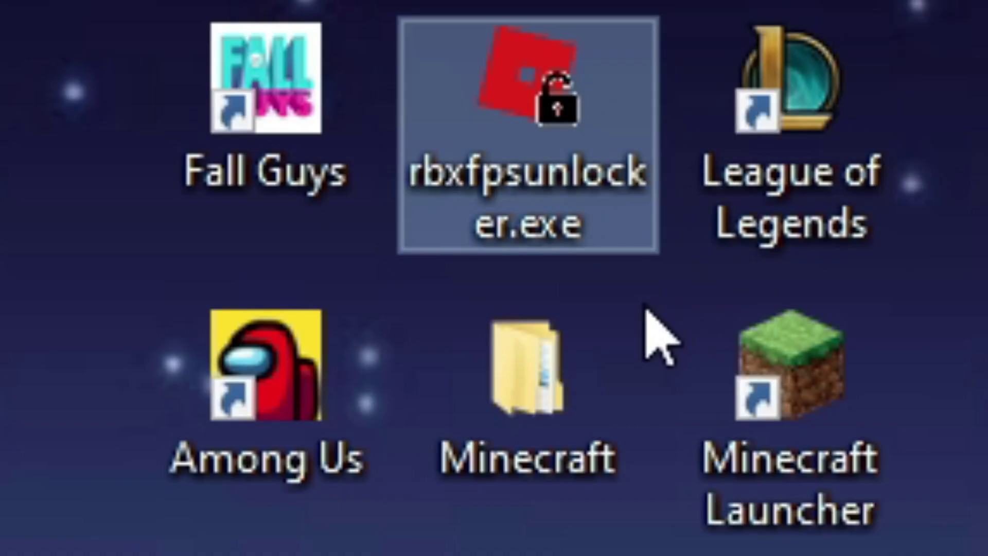
# Delete the old rbxfpsunlocker.exe from the desktop and download the 64-bit build of Roblox FPS Unlocker v4.4.0 from its GitHub releases page.
pyautogui.press('Delete')
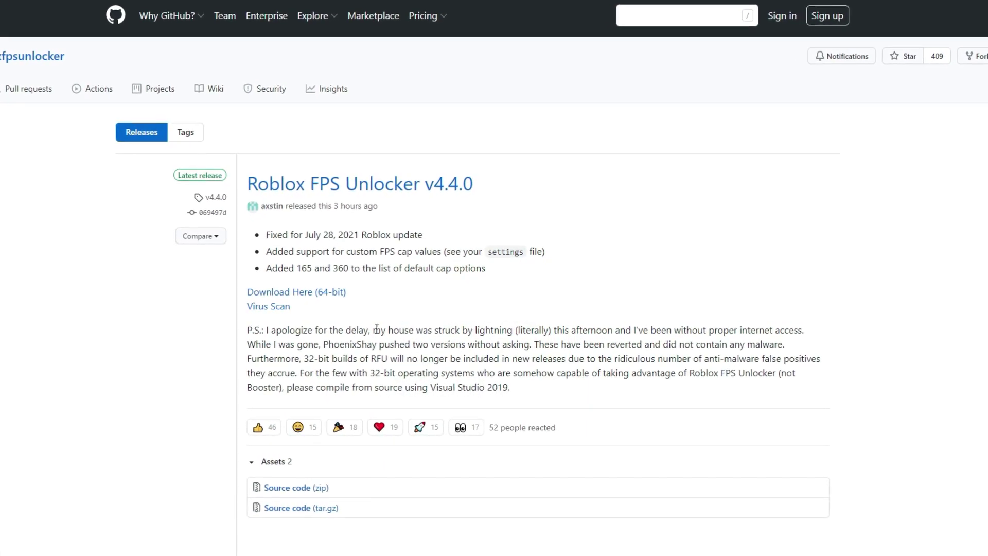
pyautogui.moveTo(459, 330); pyautogui.dragTo(561, 330)
pyautogui.click(561, 330)
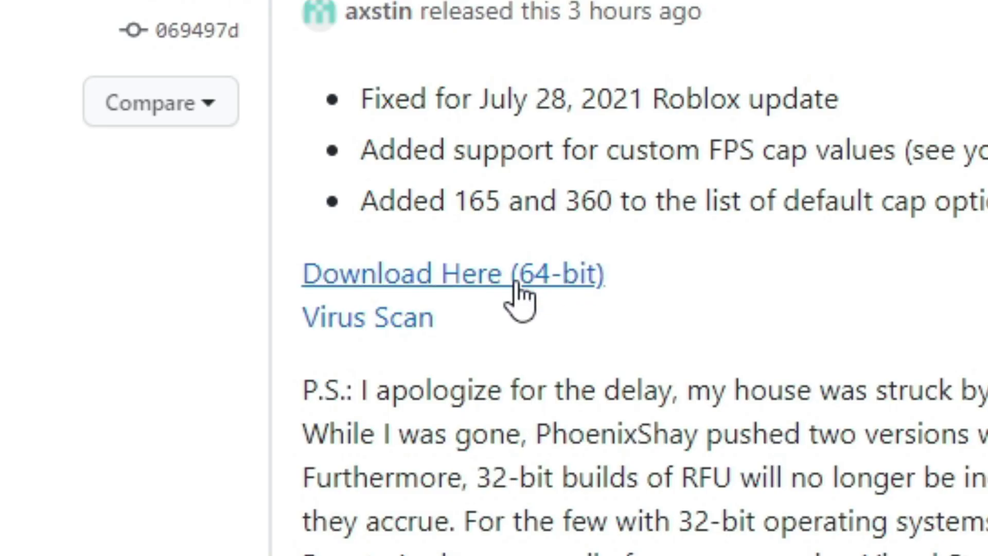
pyautogui.click(519, 298)
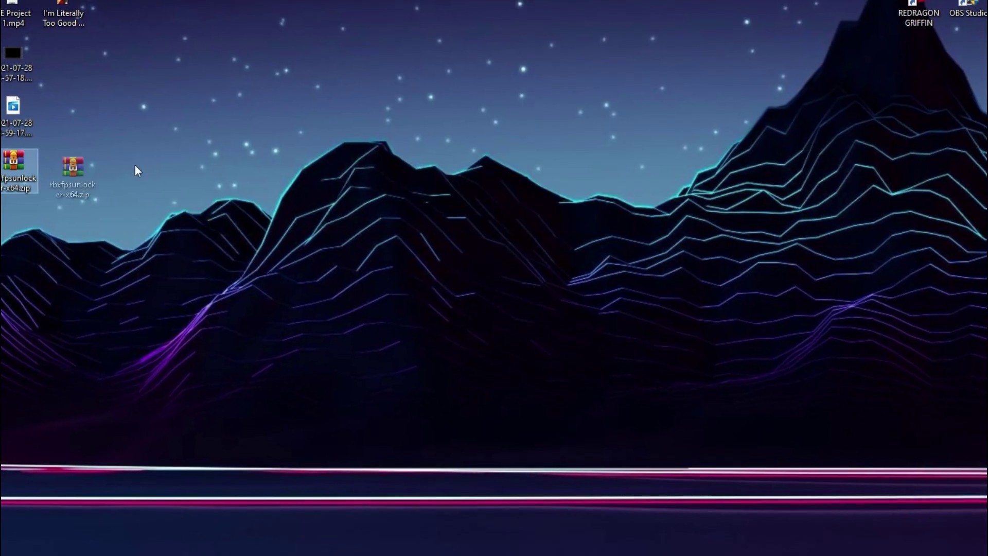
# Move rbxfpsunlocker-x64.zip to an empty area of the desktop and extract its contents directly onto the desktop.
pyautogui.moveTo(75, 167); pyautogui.dragTo(462, 134)
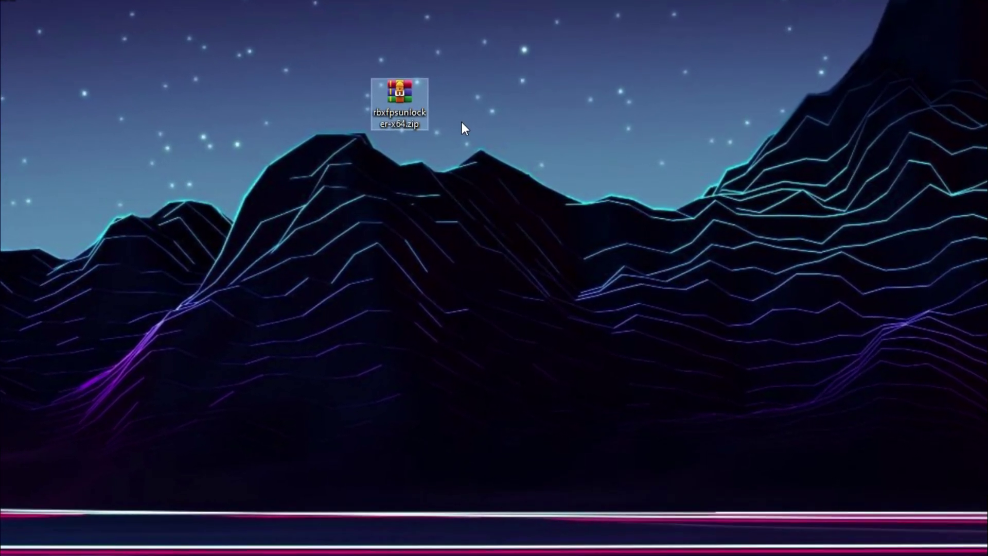
pyautogui.click(489, 111)
pyautogui.rightClick(385, 93)
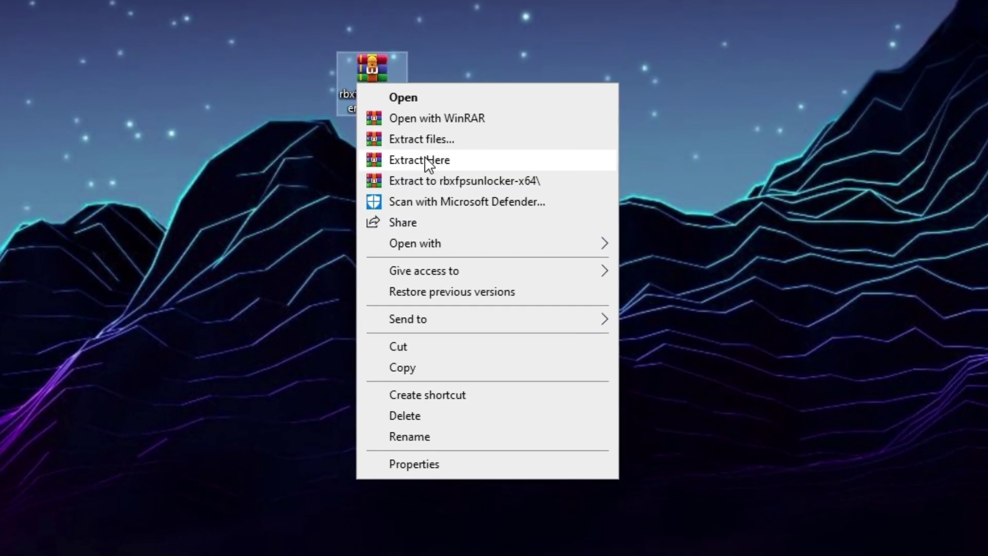
pyautogui.click(420, 159)
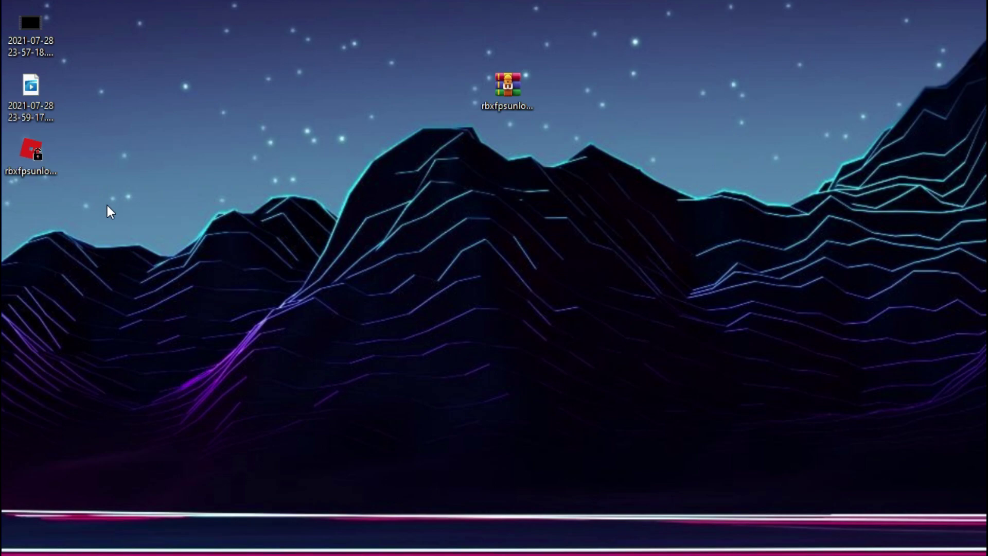
pyautogui.click(51, 162)
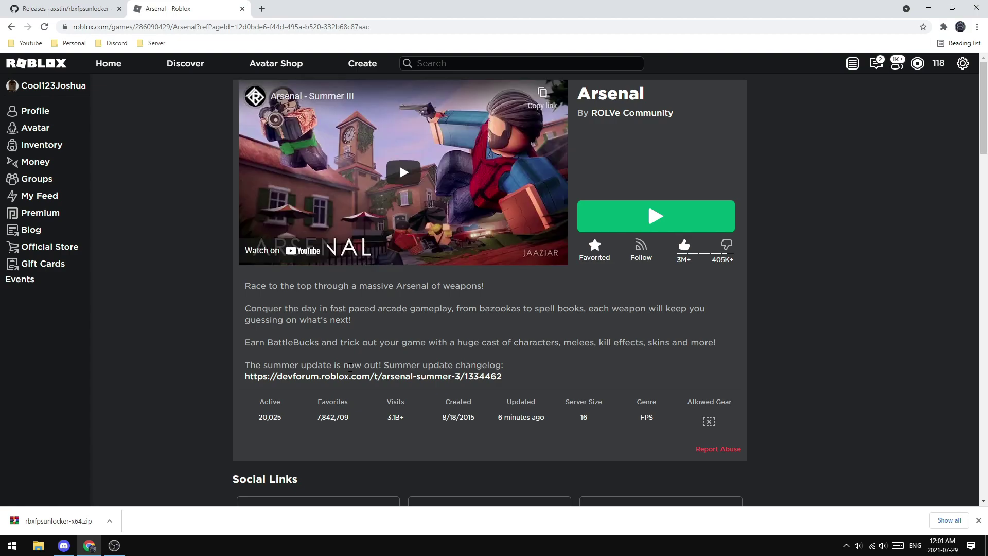
# Review the Roblox FPS Unlocker v4.4.0 release notes on GitHub for the update fix, custom FPS cap support and new default cap options.
pyautogui.click(20, 5)
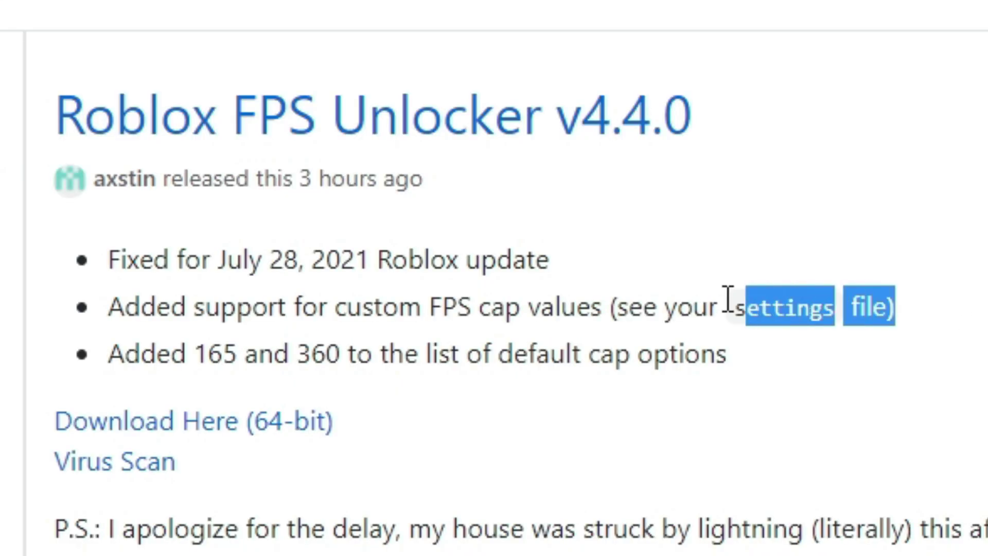
pyautogui.moveTo(728, 298); pyautogui.dragTo(186, 284)
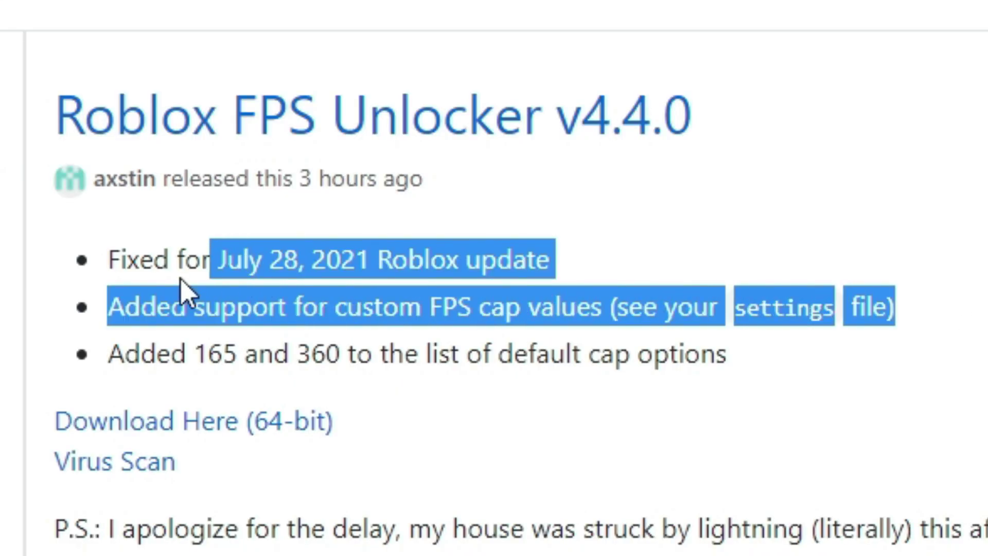
pyautogui.tripleClick(417, 311)
pyautogui.click(613, 259)
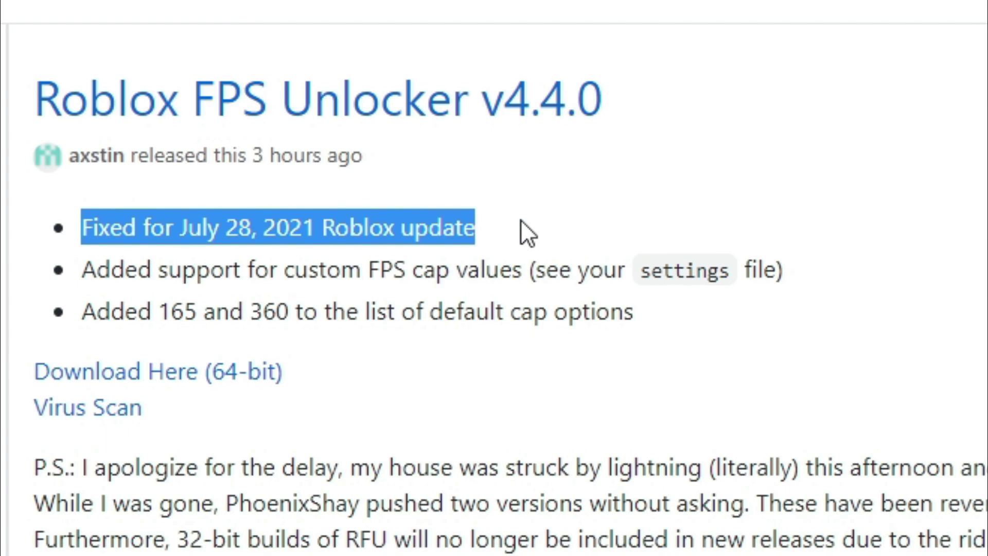
pyautogui.moveTo(636, 312); pyautogui.dragTo(202, 316)
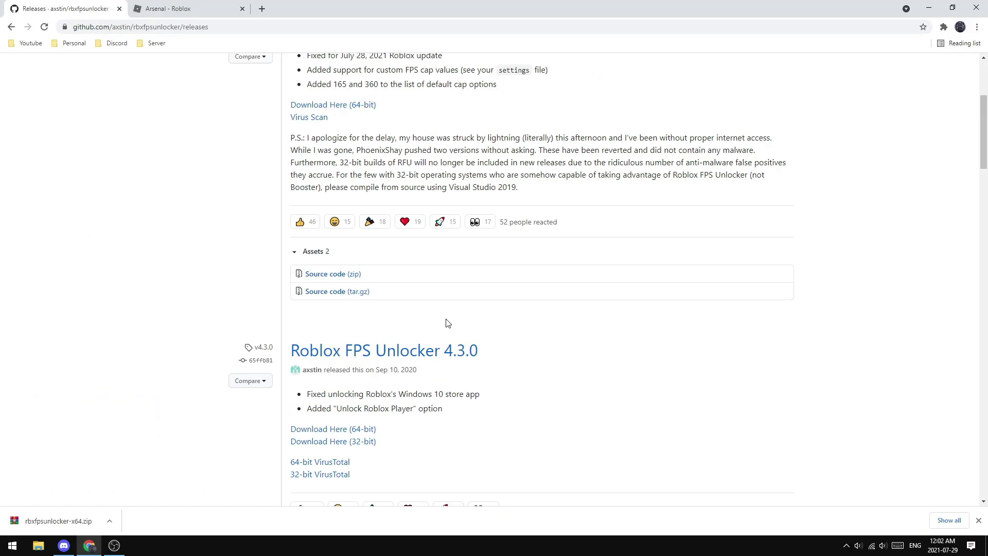
pyautogui.scroll(4, 667, 155)
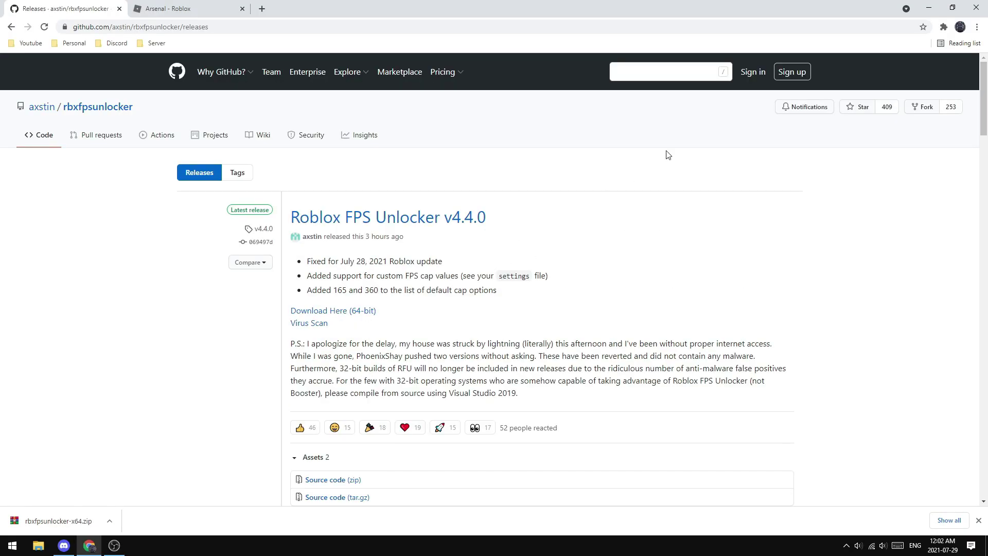
# Launch Arsenal from its Roblox game page and turn on the performance statistics overlay in the game.
pyautogui.click(164, 5)
pyautogui.click(979, 520)
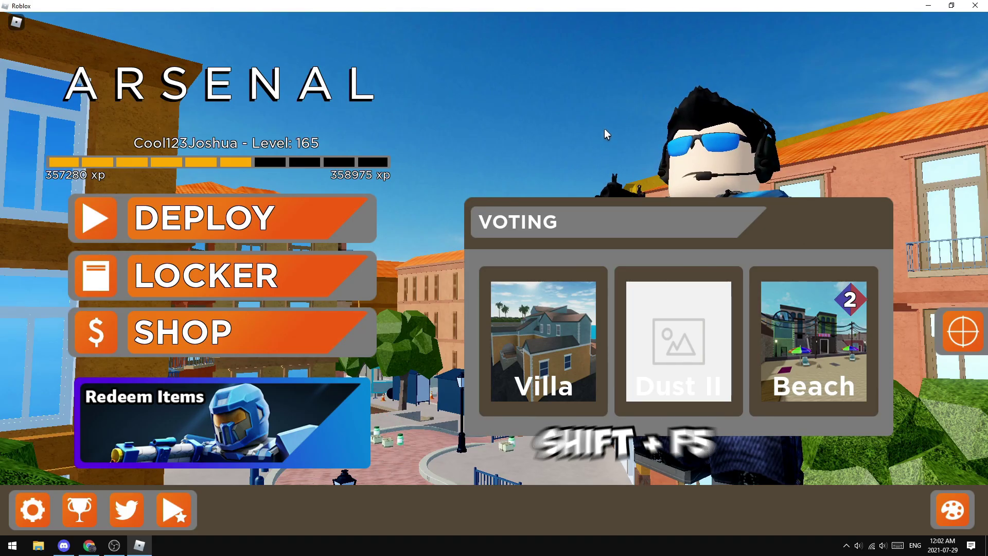
pyautogui.hotkey('shift', 'F5')
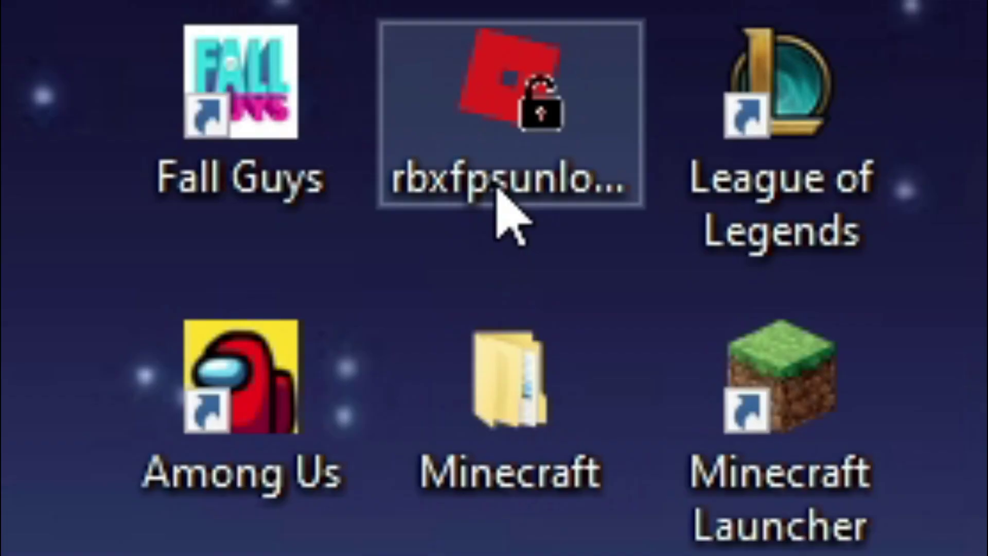
# Run the newly extracted rbxfpsunlocker from the desktop.
pyautogui.doubleClick(490, 138)
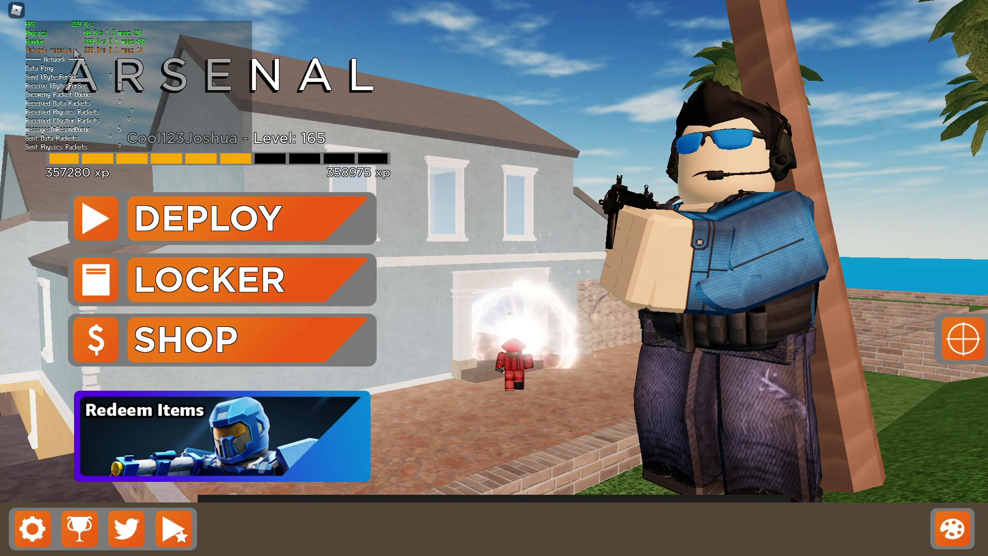
# Set the FPS unlocker's cap to 165, and raise it to 360.
pyautogui.press('super')
pyautogui.rightClick(847, 544)
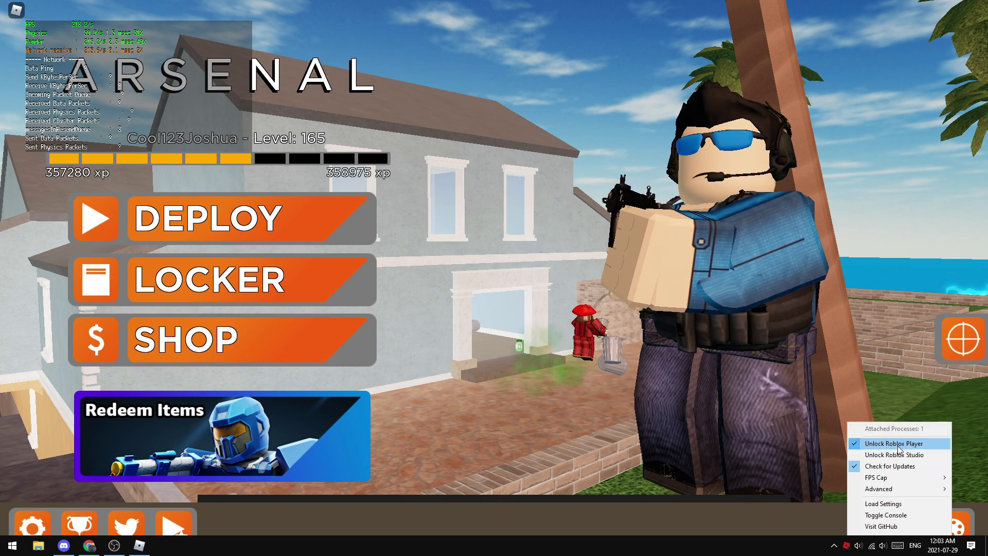
pyautogui.moveTo(893, 478)
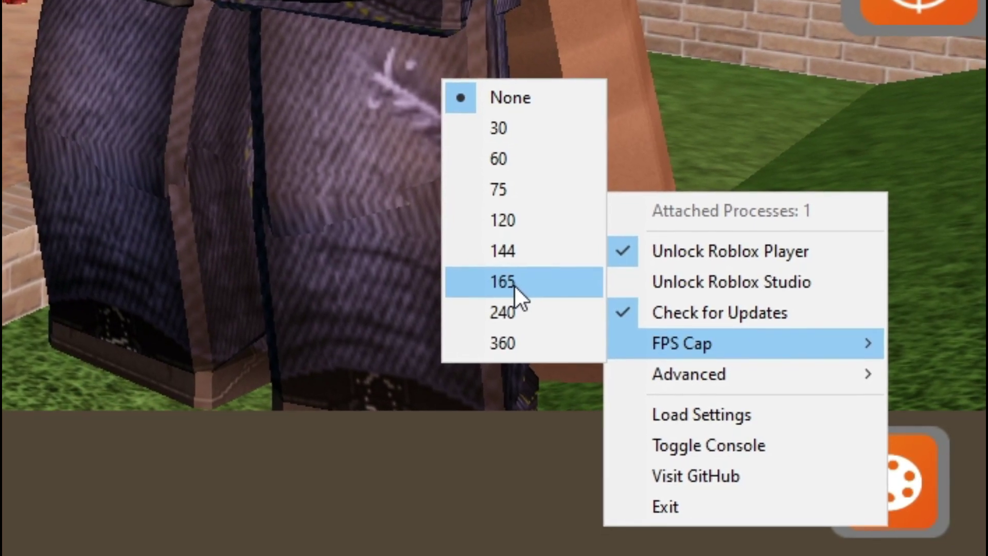
pyautogui.click(505, 282)
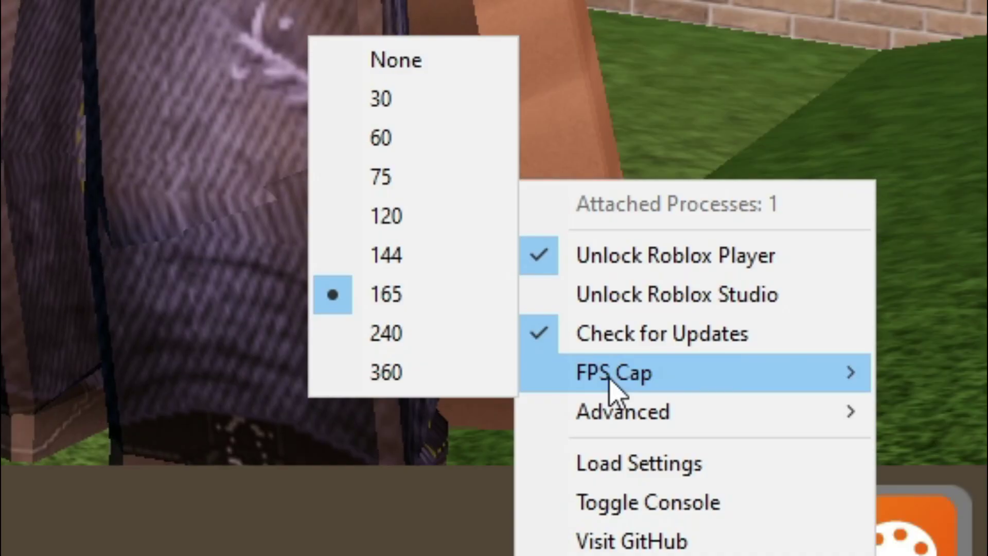
pyautogui.click(464, 381)
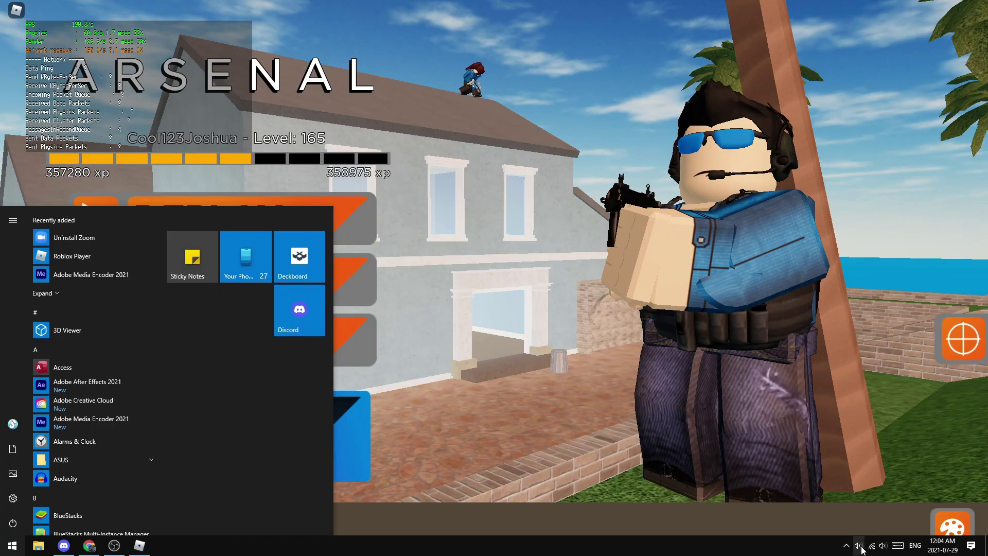
# Remove the frame rate limit by setting the FPS unlocker's FPS Cap to None.
pyautogui.click(854, 546)
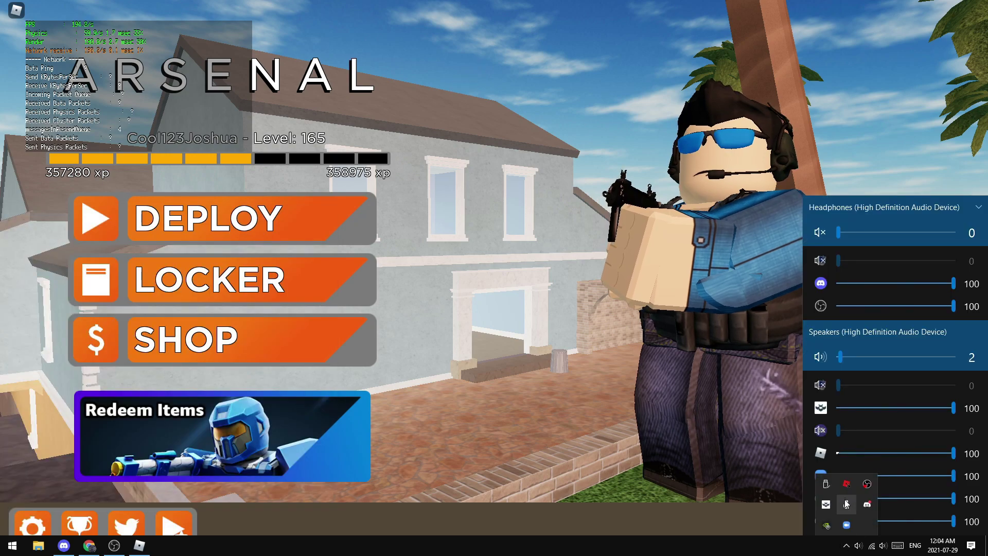
pyautogui.rightClick(847, 484)
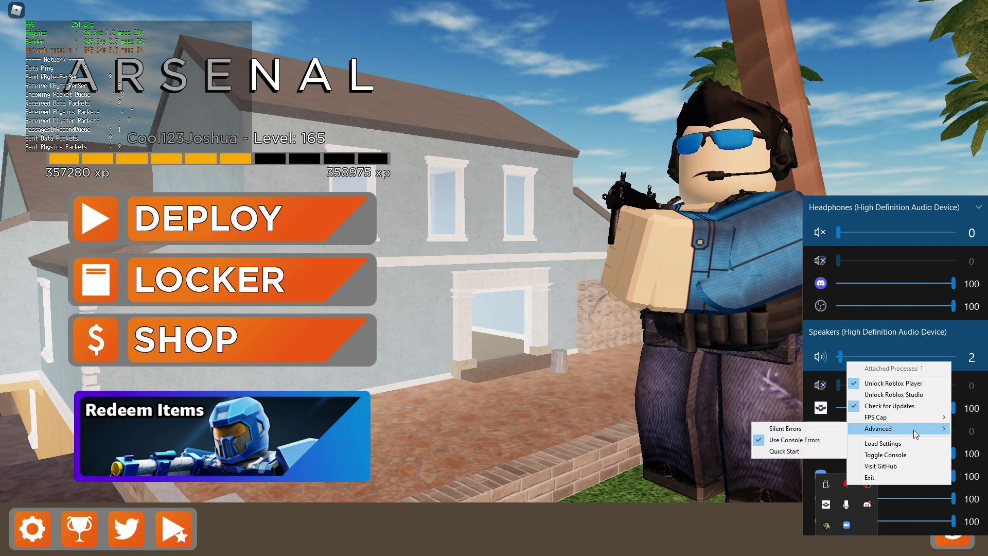
pyautogui.moveTo(903, 419)
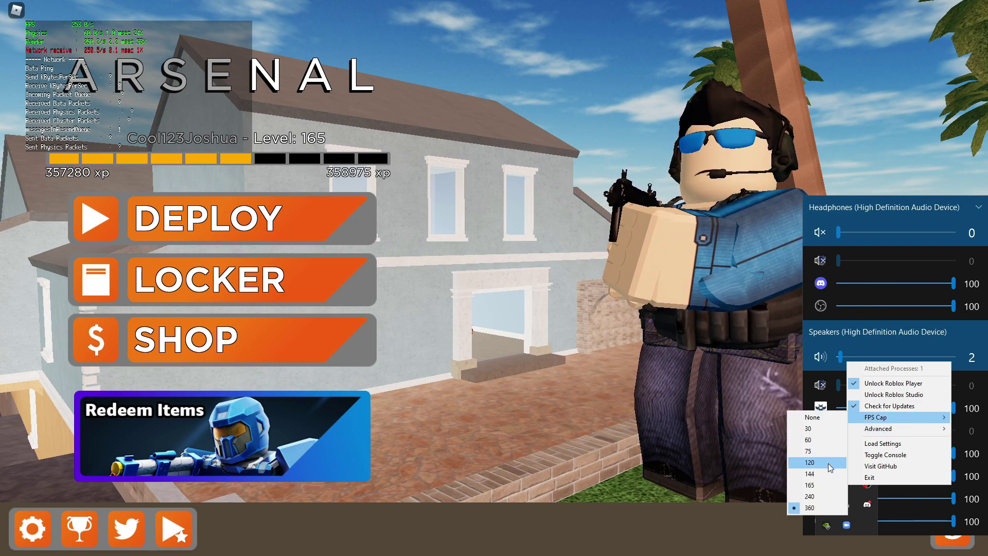
pyautogui.click(820, 420)
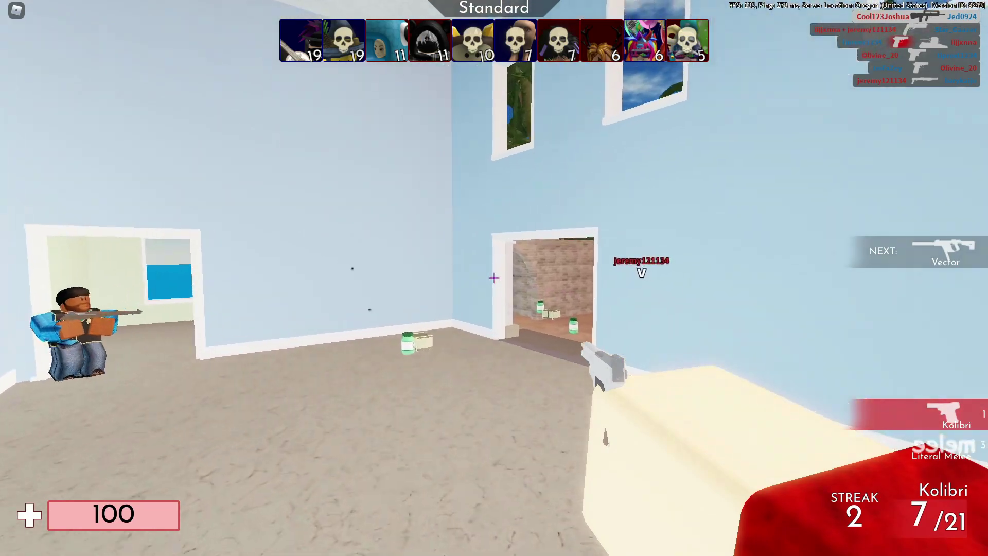
pyautogui.click(494, 278)
pyautogui.click(494, 278)
pyautogui.click(494, 278)
pyautogui.click(494, 278)
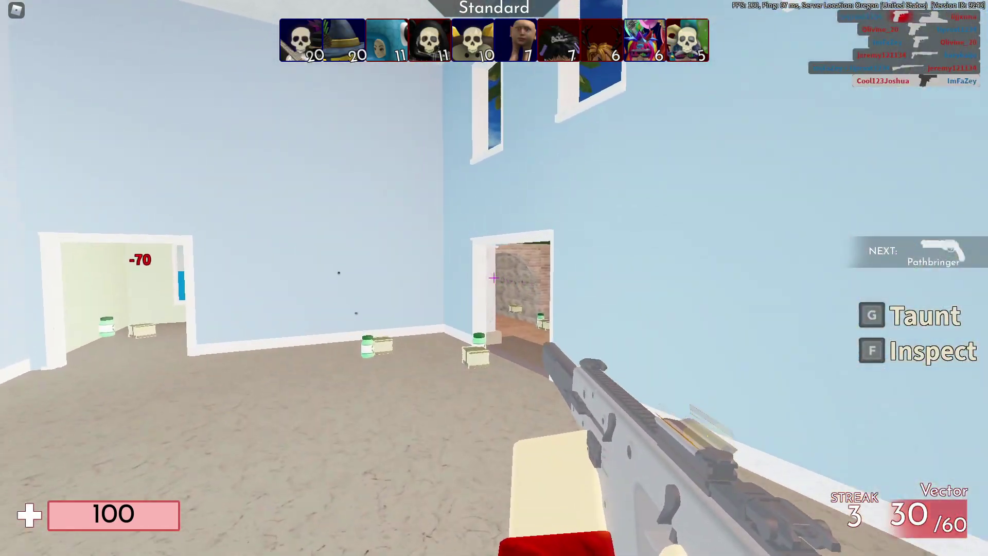
pyautogui.moveTo(494, 278); pyautogui.dragTo(494, 278)
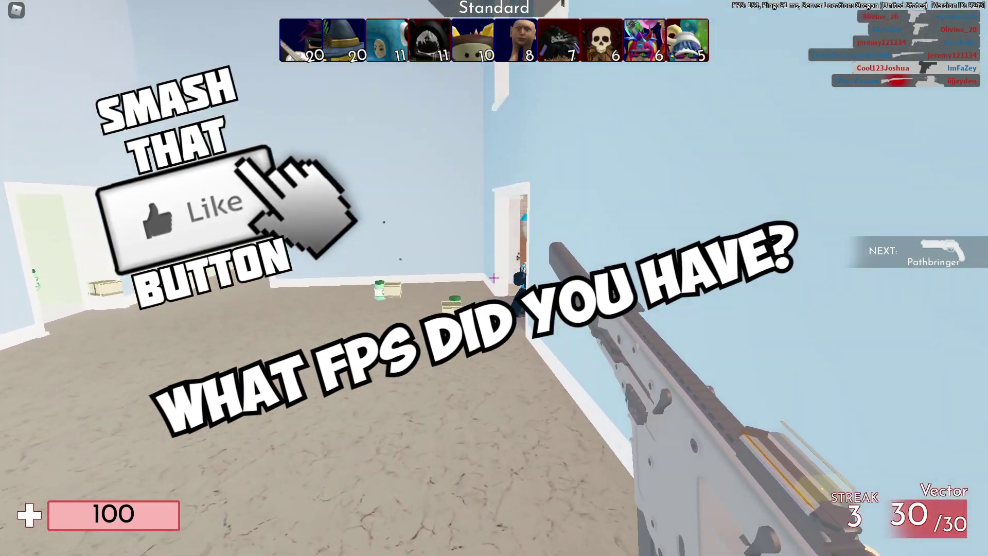
pyautogui.moveTo(494, 278); pyautogui.dragTo(495, 278)
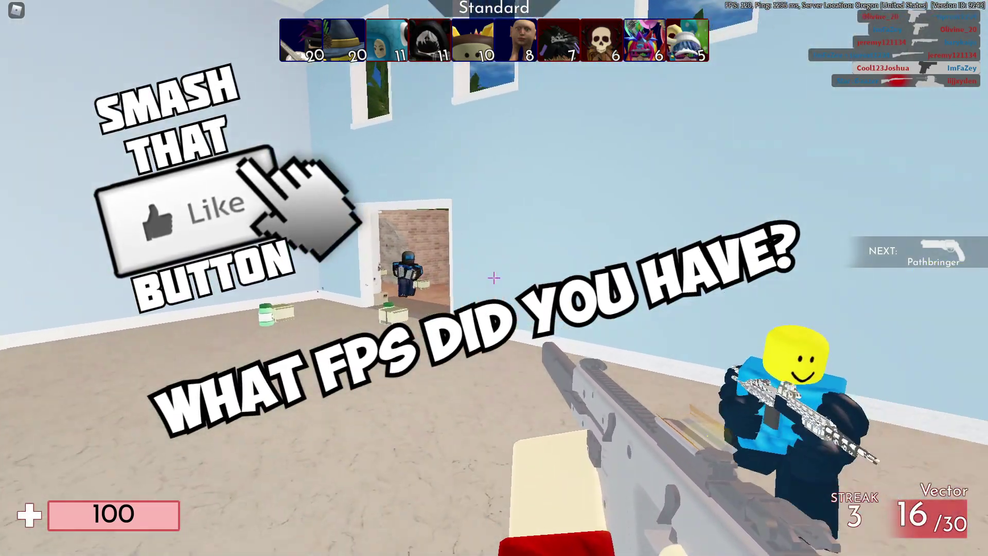